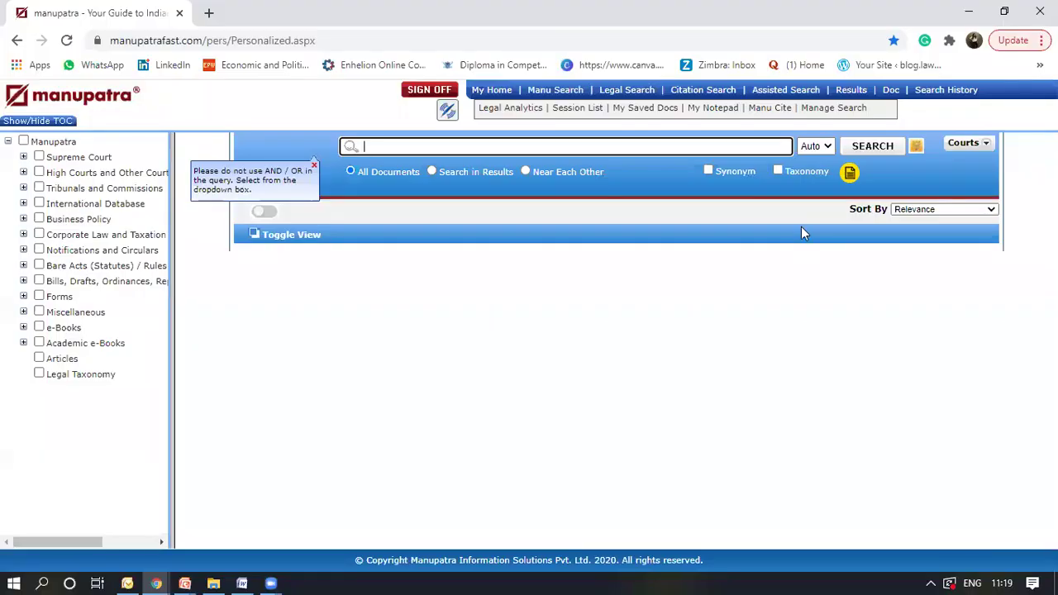
- Check the query operator choices and read the search tips from normal queries to contextual search with proximity
click(529, 147)
click(827, 146)
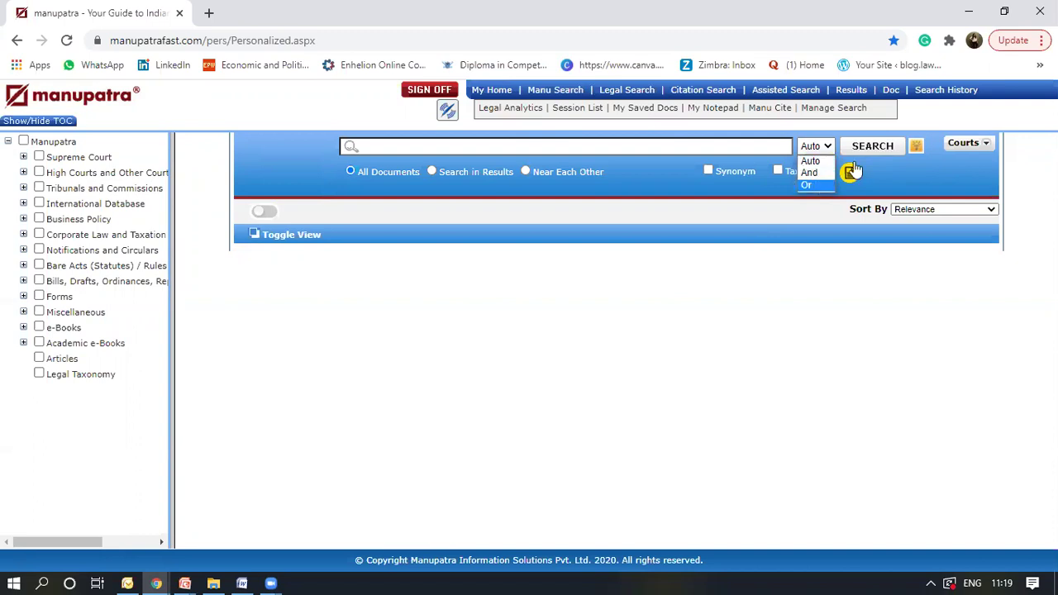
click(916, 148)
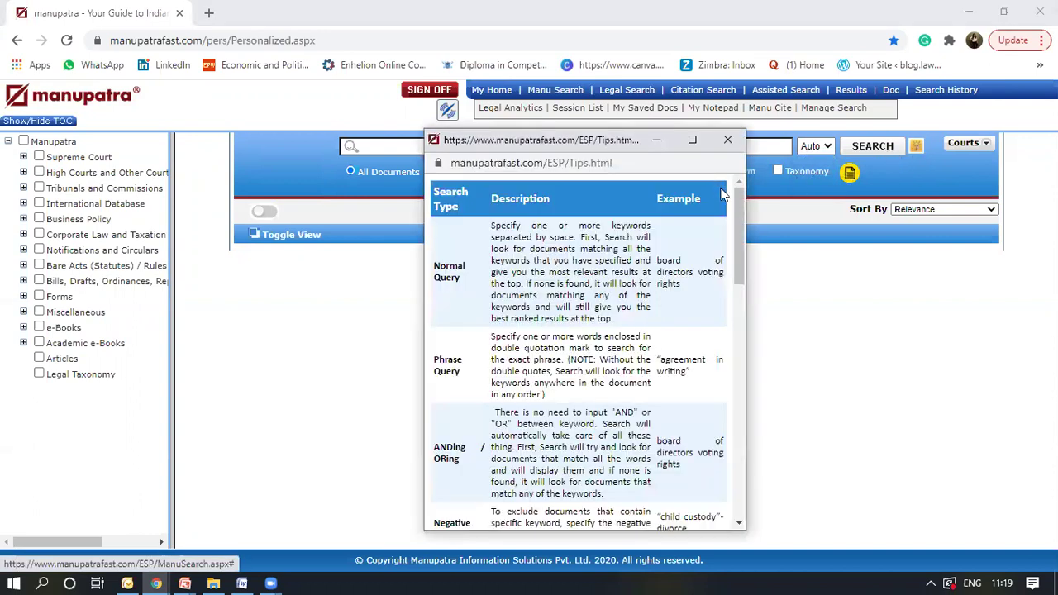
scroll(589, 259, down, 5)
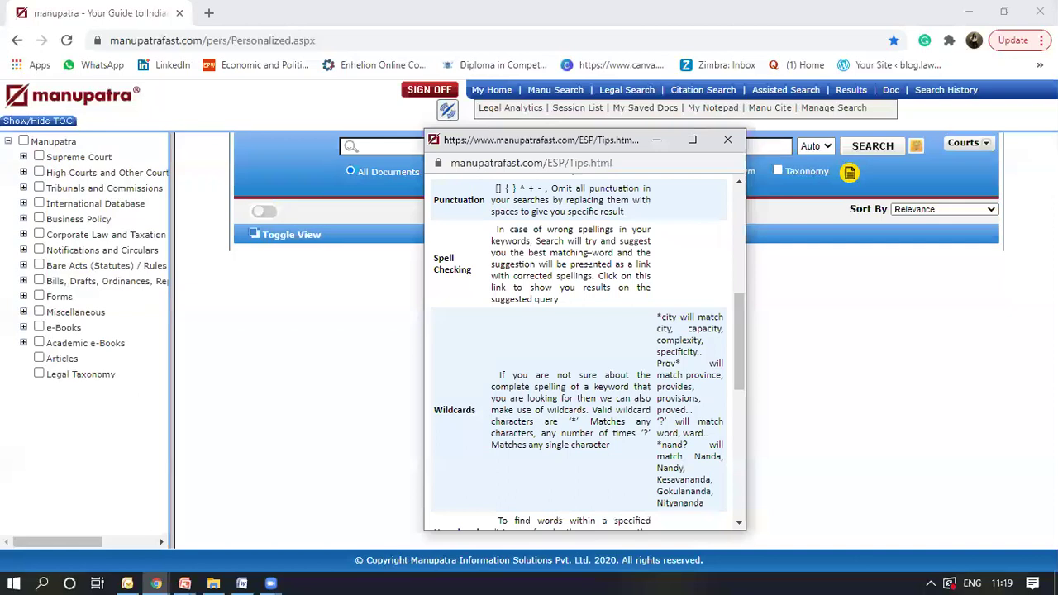
scroll(589, 259, down, 10)
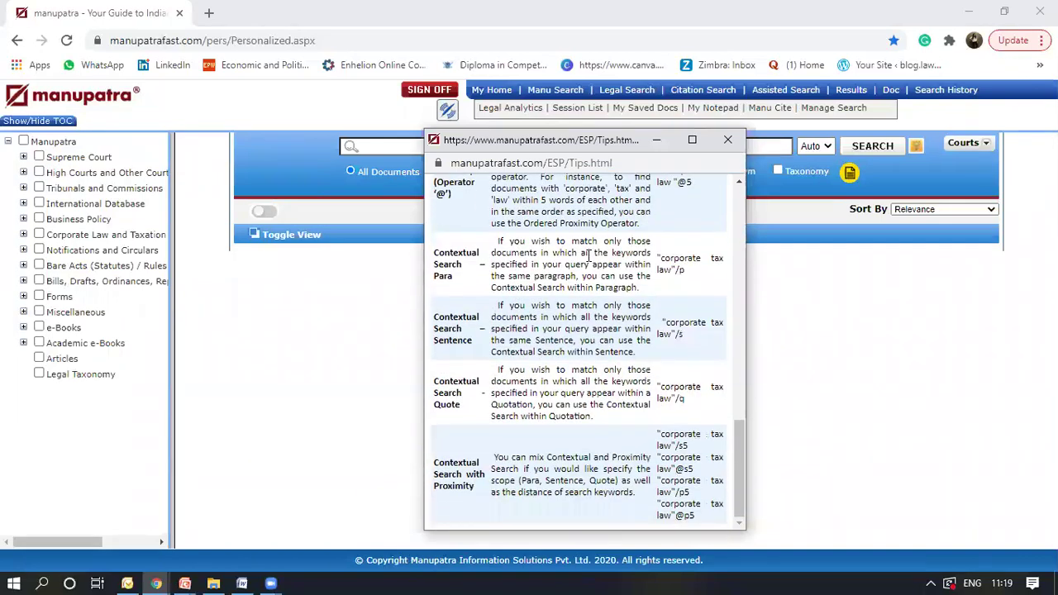
scroll(589, 260, up, 15)
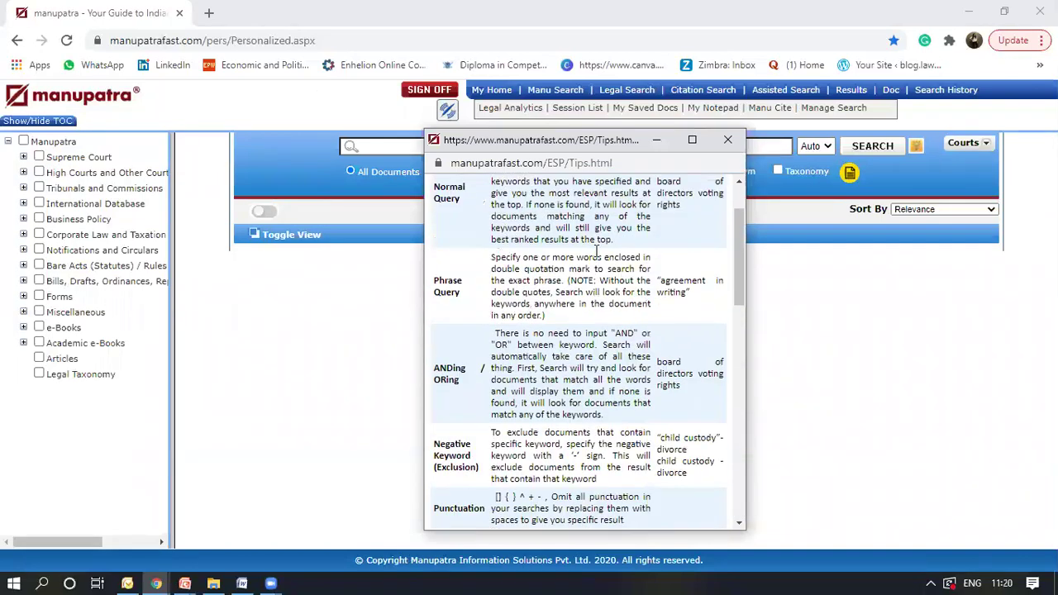
scroll(598, 258, up, 1)
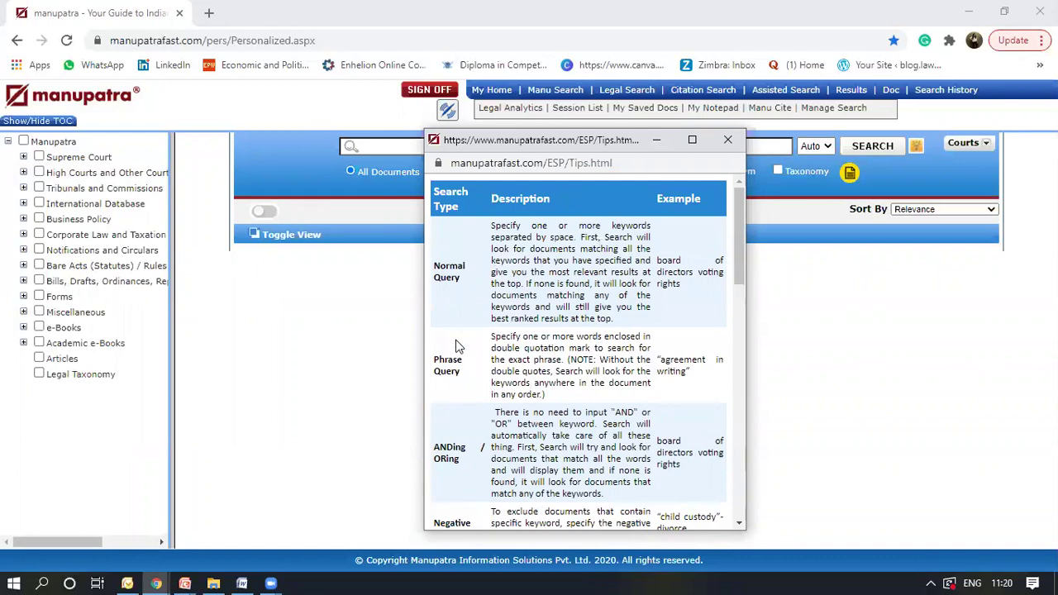
scroll(454, 339, down, 2)
scroll(454, 339, down, 2)
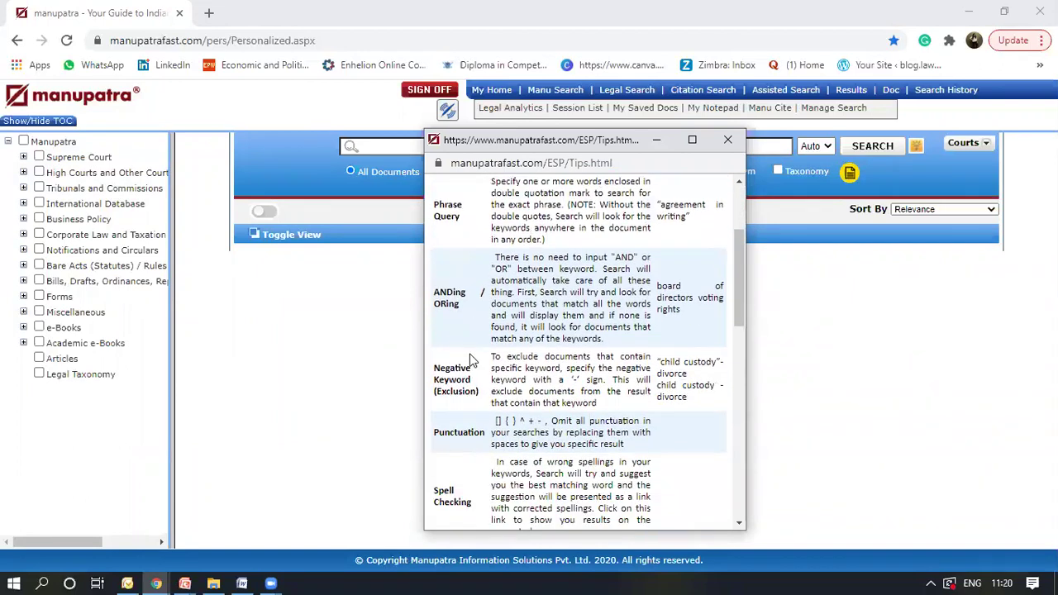
scroll(473, 382, down, 5)
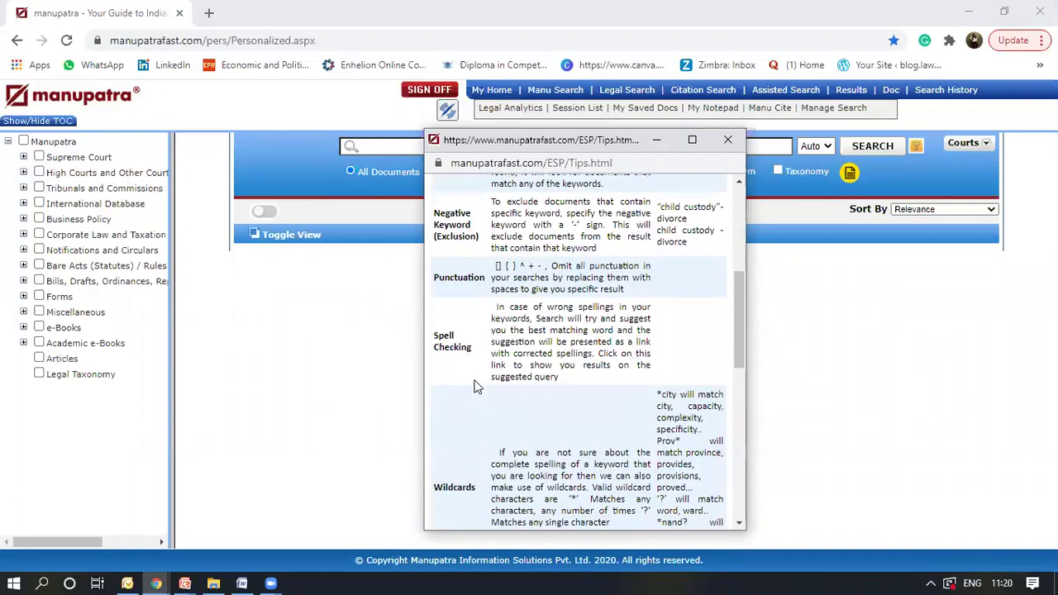
scroll(475, 386, down, 4)
scroll(477, 381, down, 5)
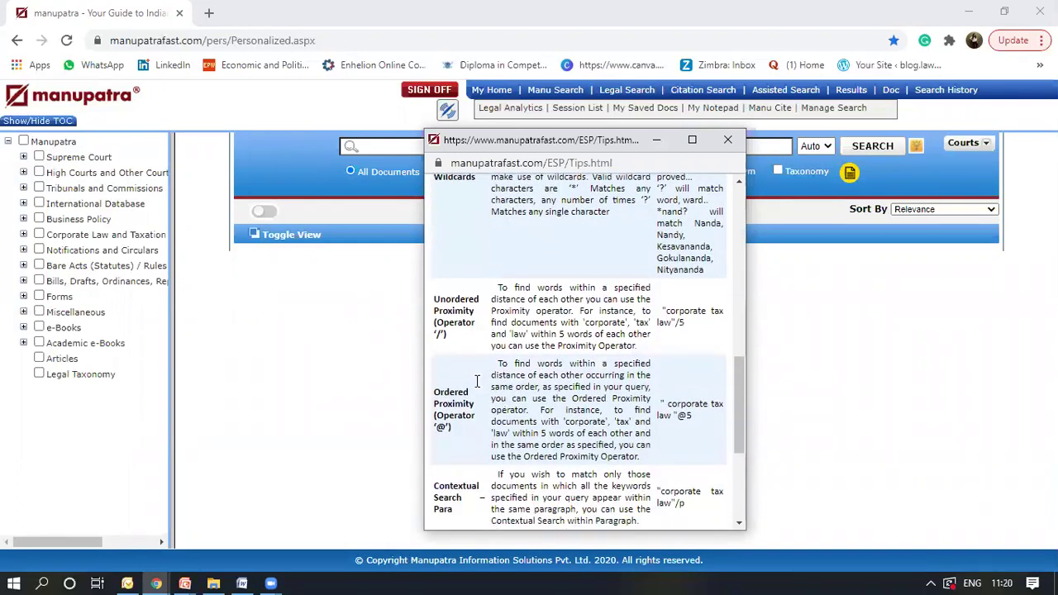
scroll(485, 403, down, 2)
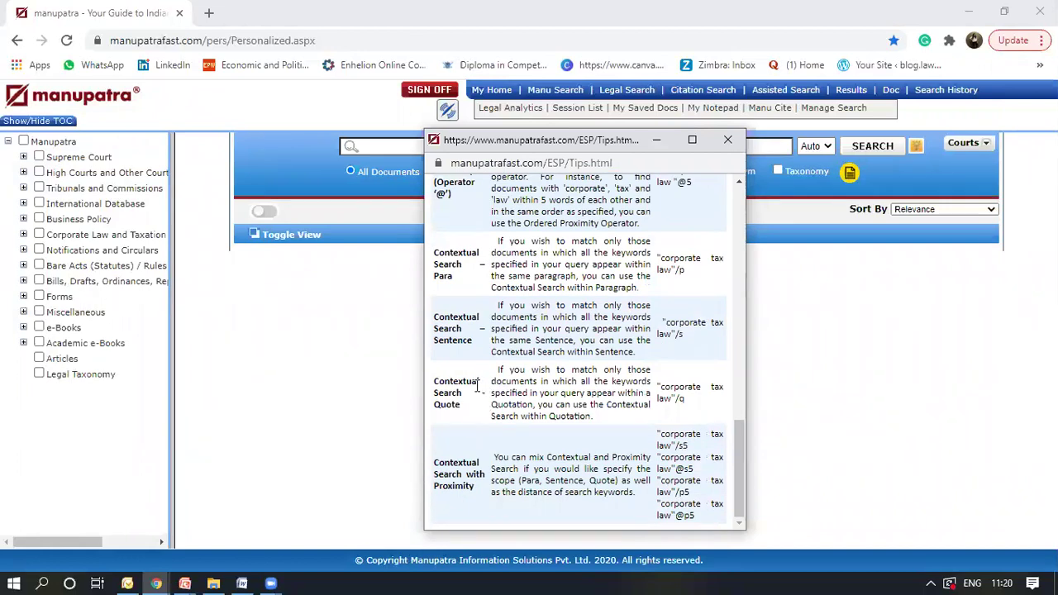
click(727, 139)
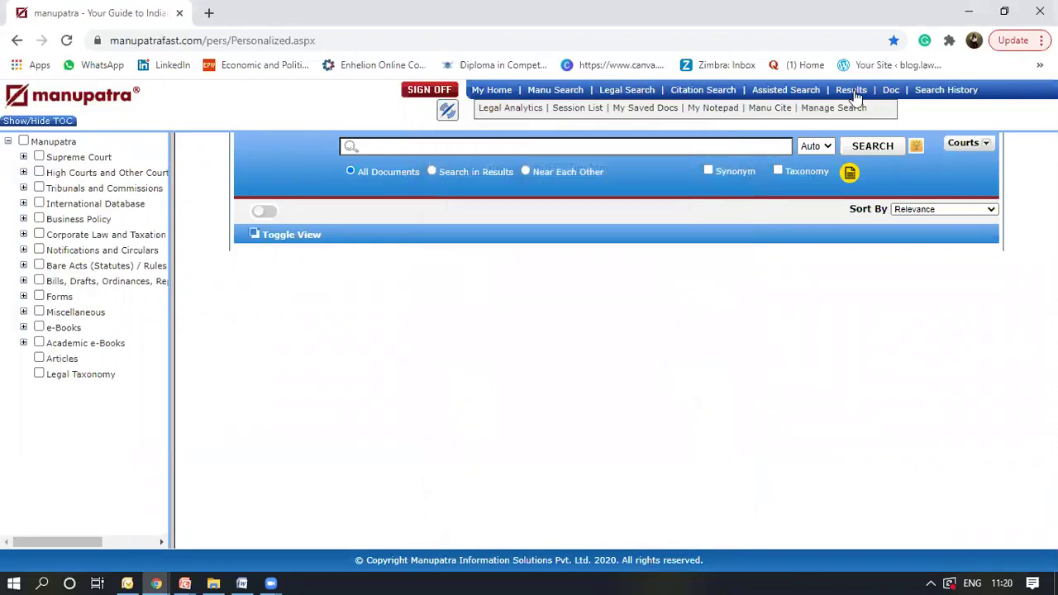
- View the court options available for limiting the search
click(968, 155)
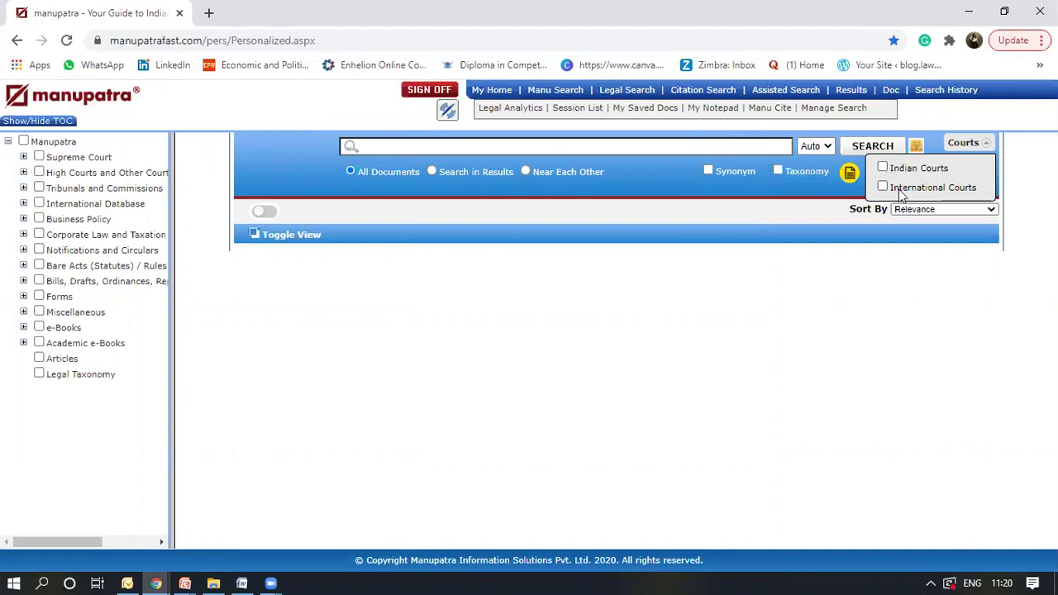
click(646, 185)
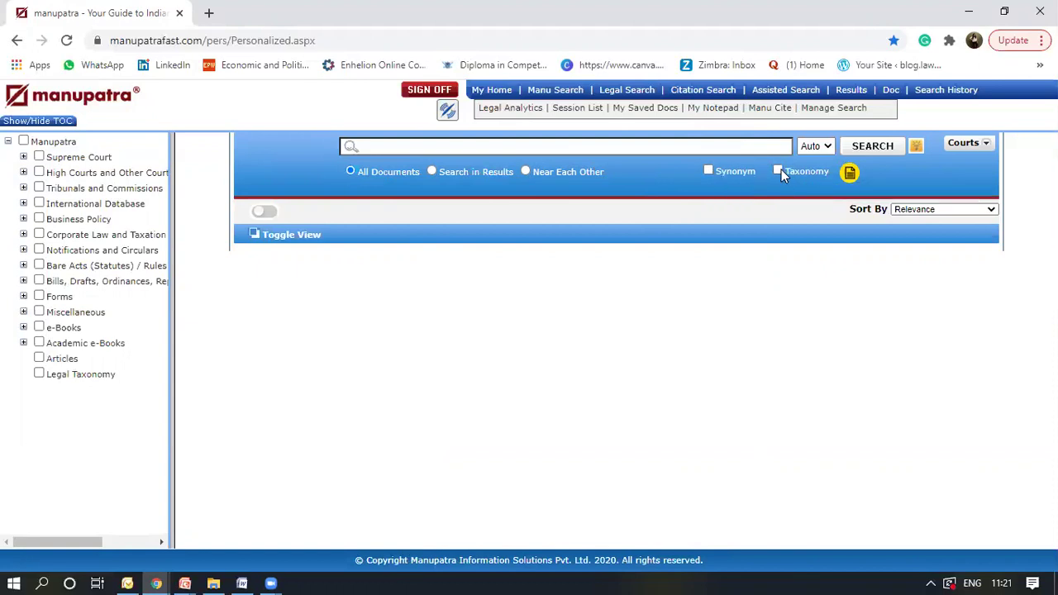
mouse_move(779, 172)
- Search all documents for "live in relationships"
click(527, 145)
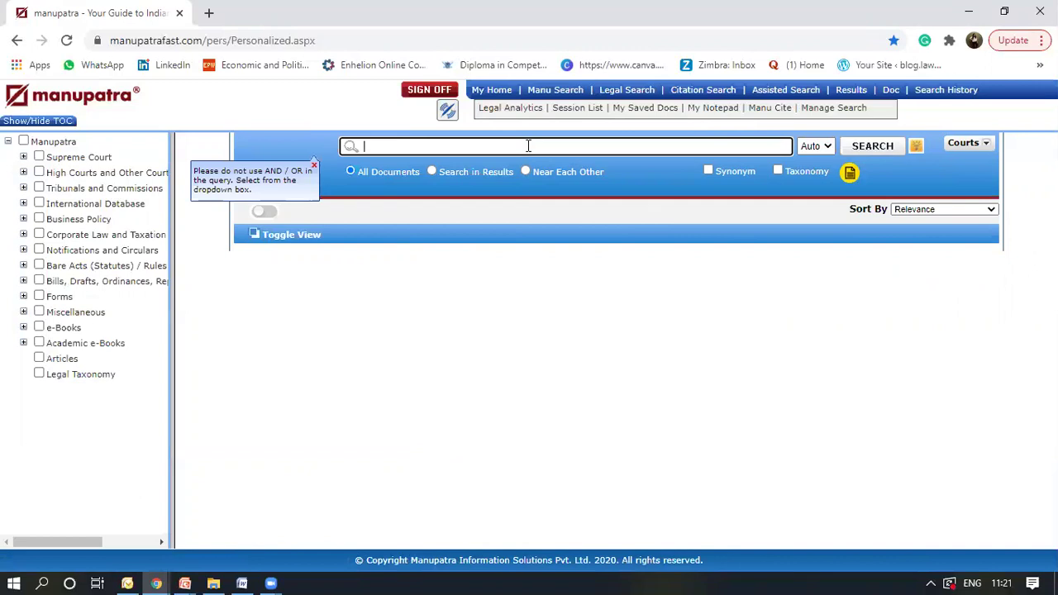
text(live)
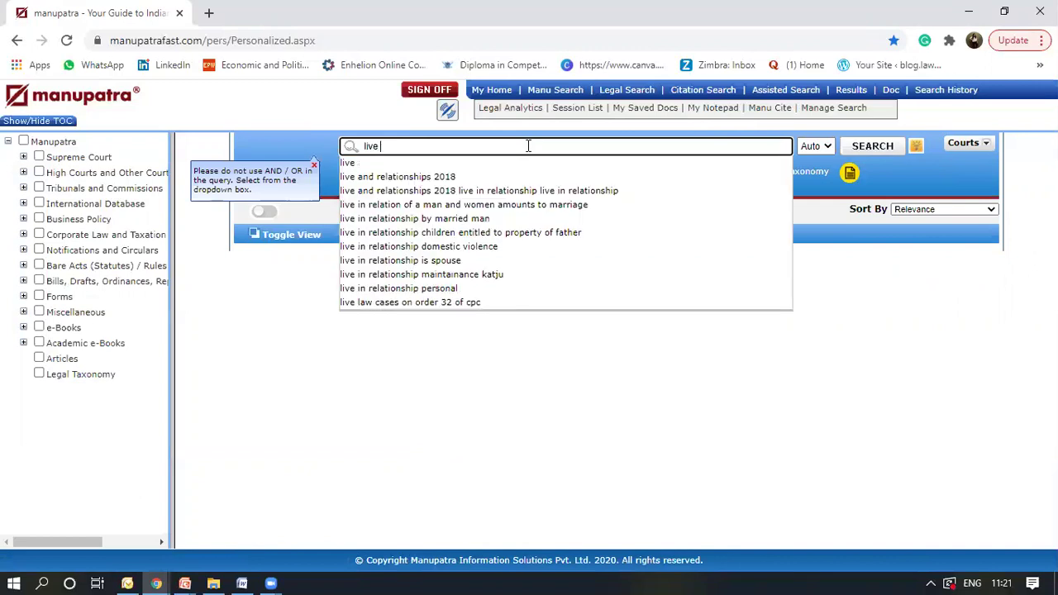
text( in relat)
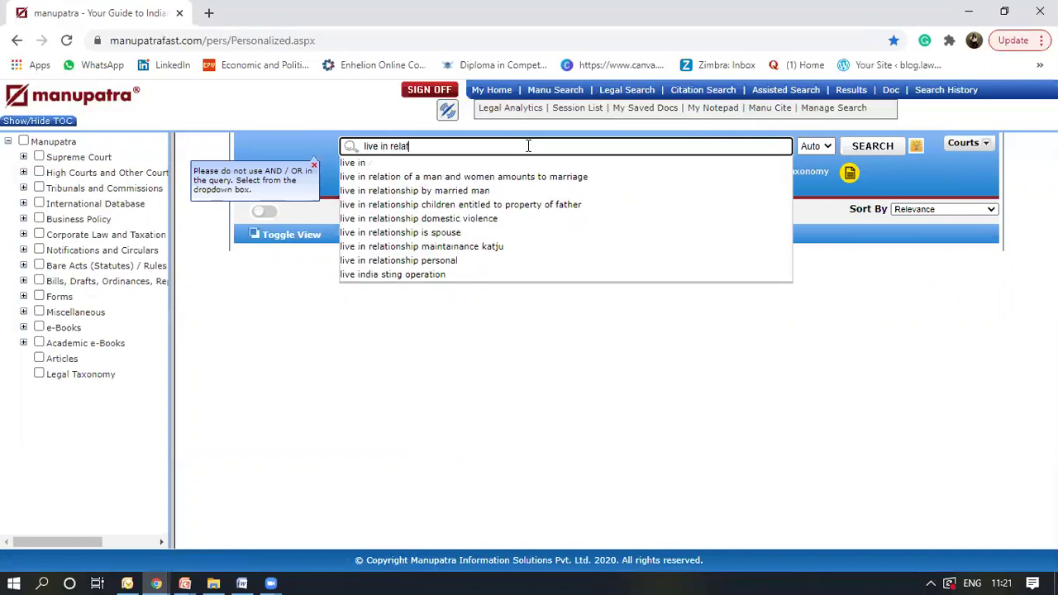
text(ionships)
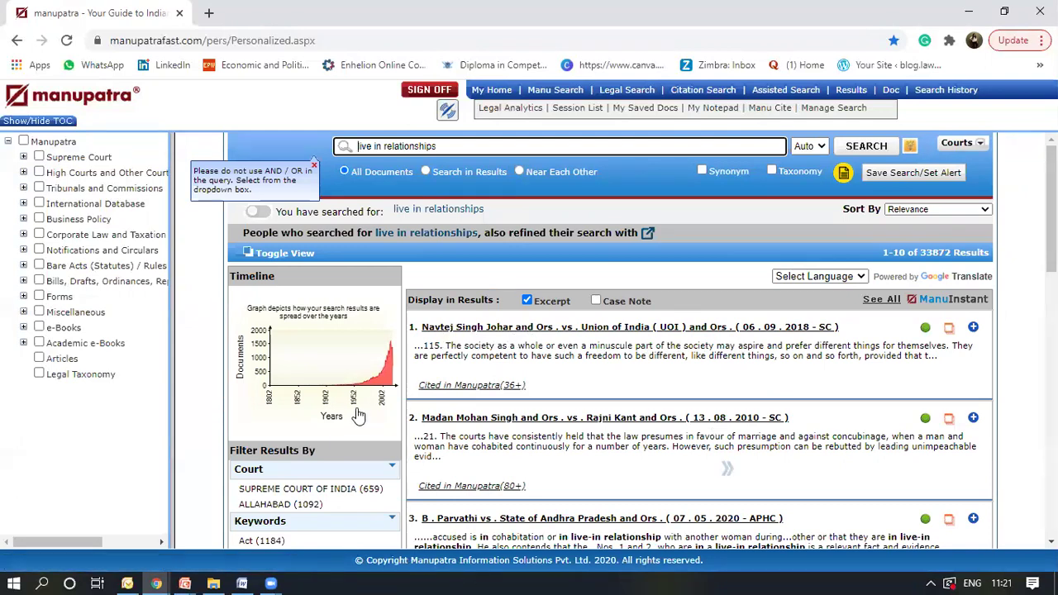
- Expand the list of courts and filter the results to the Supreme Court of India
scroll(356, 407, down, 2)
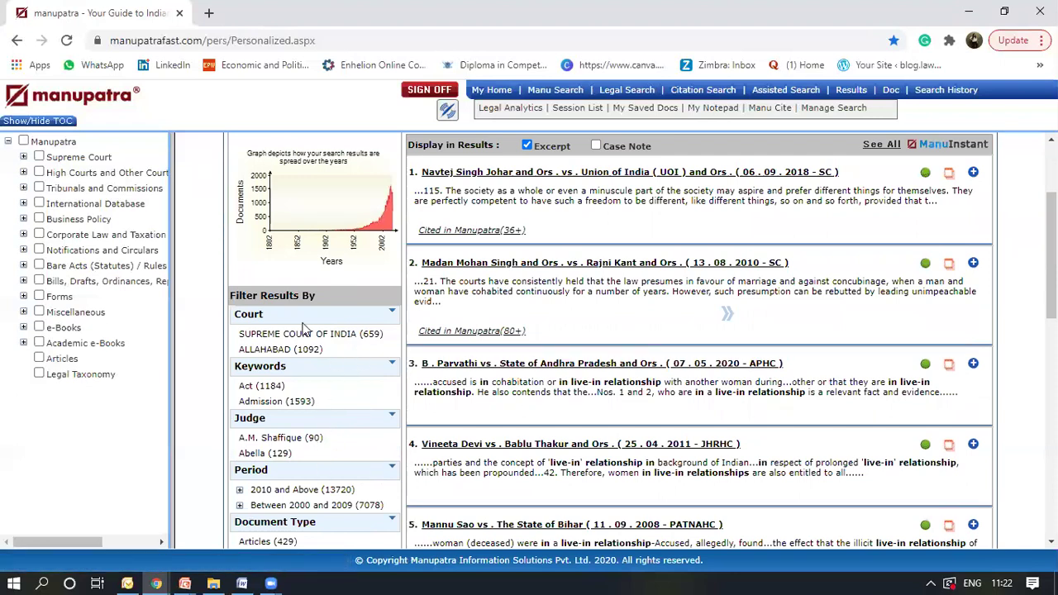
click(393, 314)
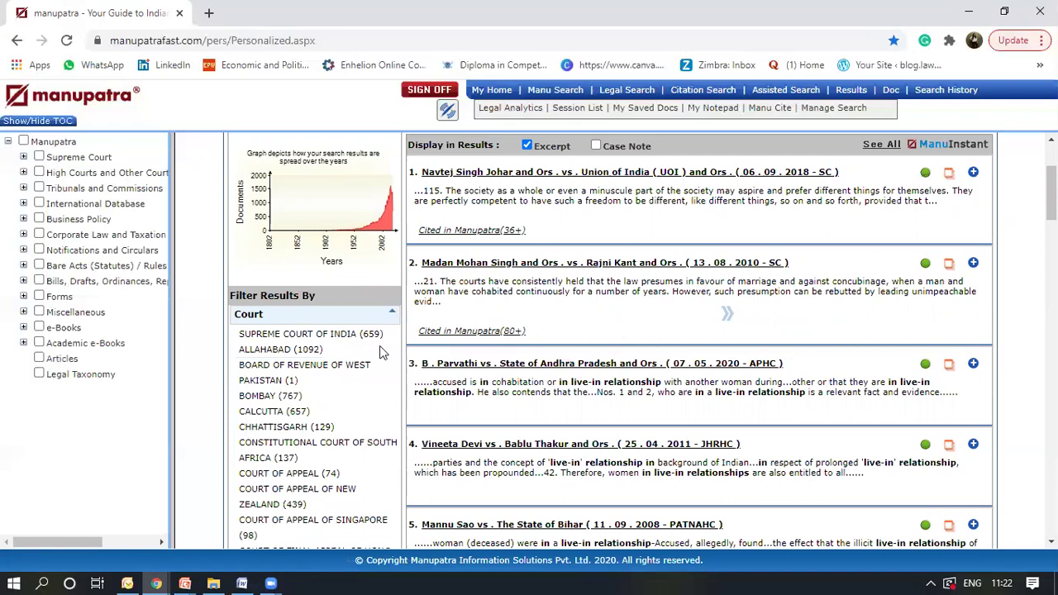
scroll(383, 354, down, 2)
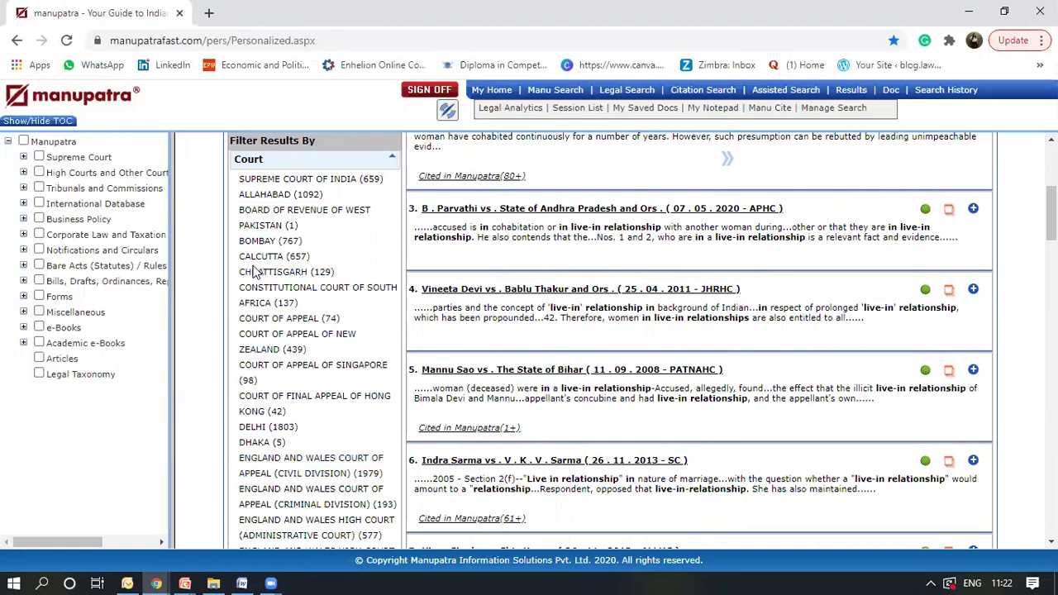
click(315, 180)
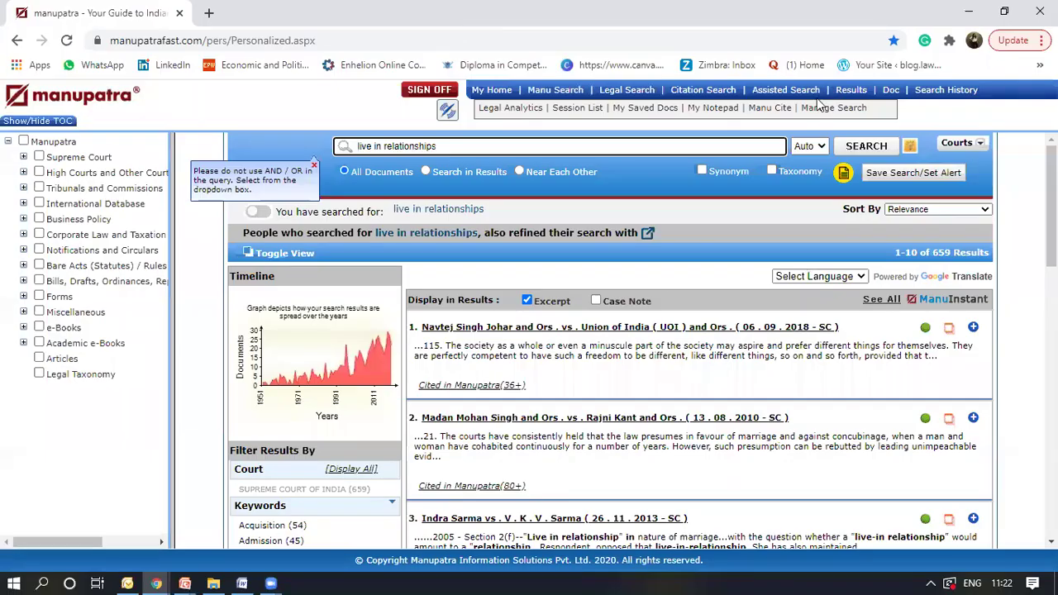
- Expand the Judge and Keywords filters and look through the available keywords
scroll(304, 346, down, 1)
scroll(304, 346, down, 2)
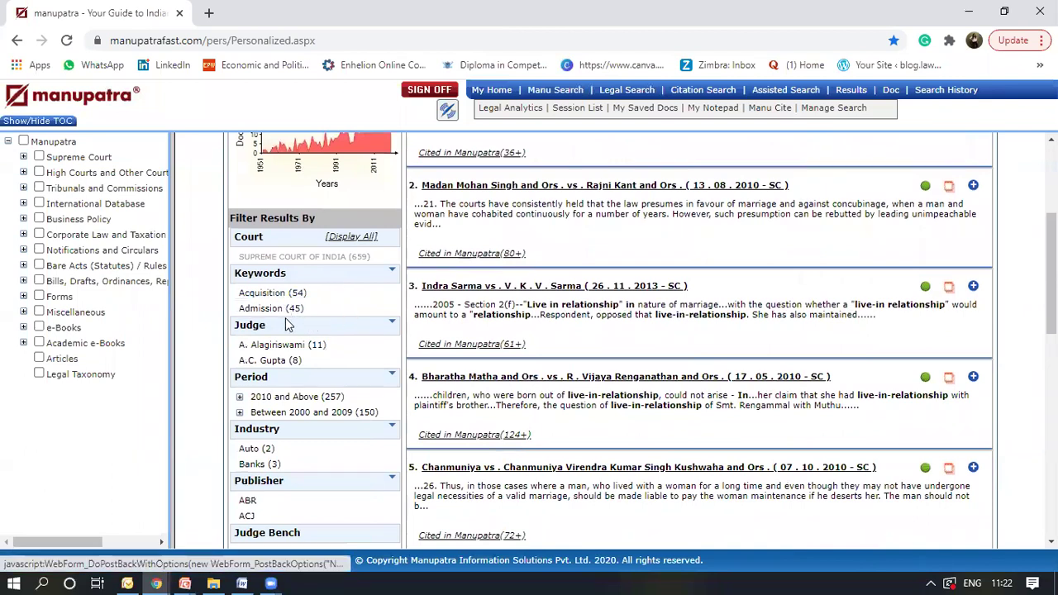
click(393, 327)
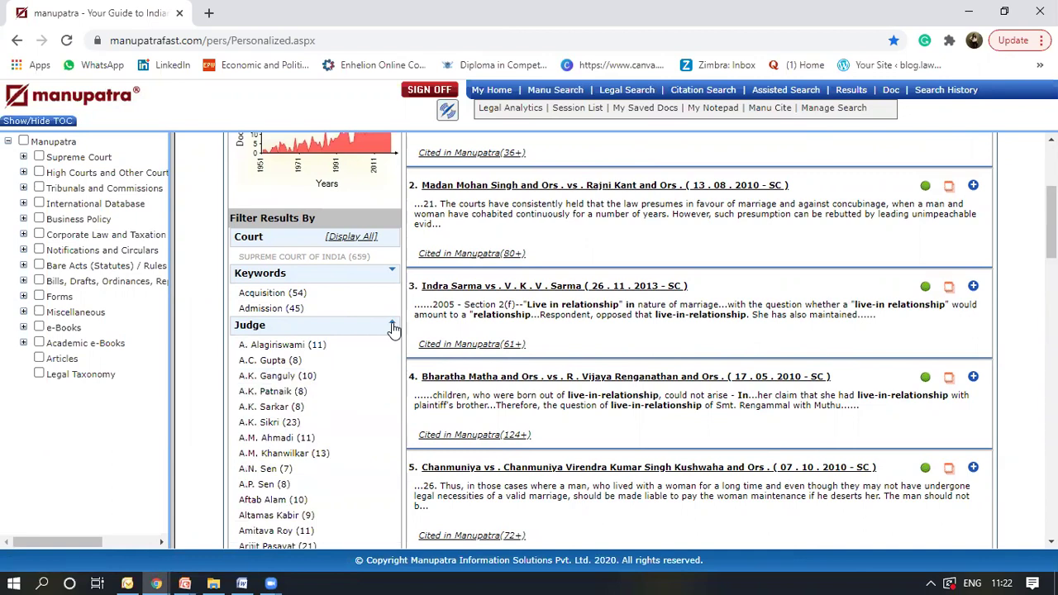
click(392, 274)
scroll(370, 358, down, 4)
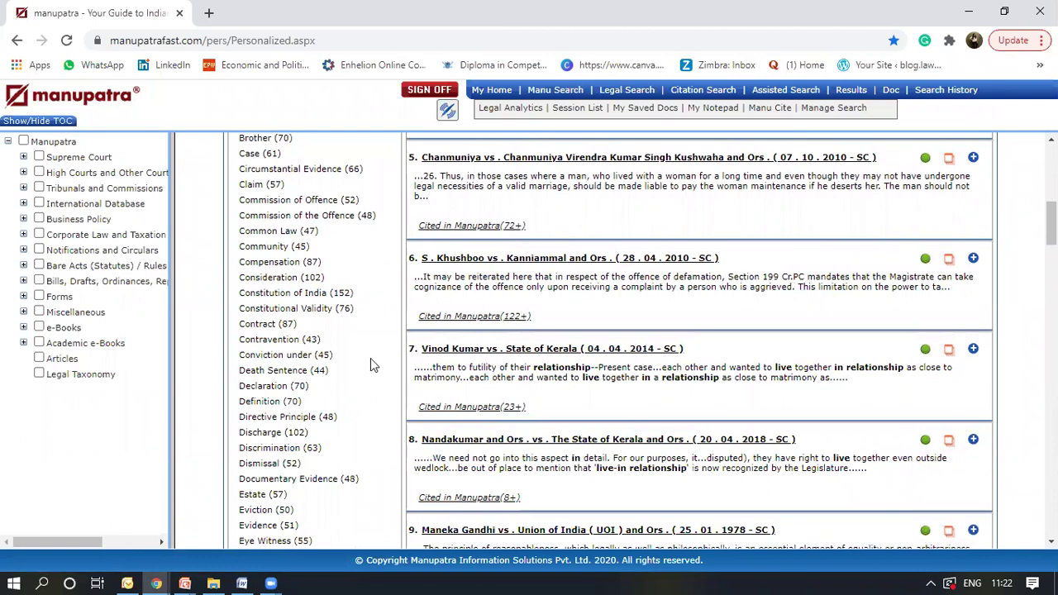
scroll(371, 364, down, 2)
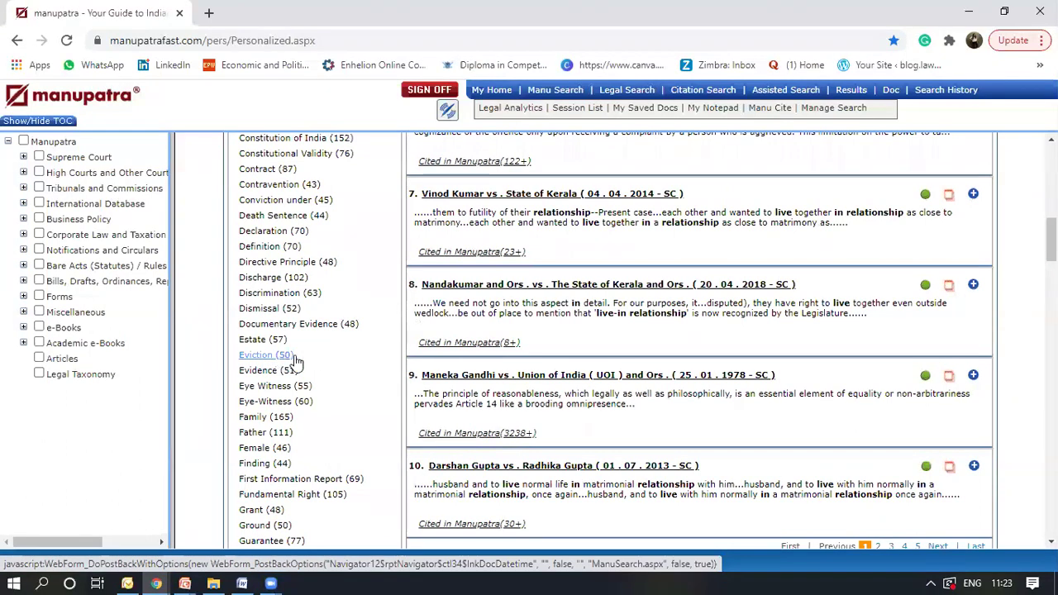
scroll(324, 361, down, 8)
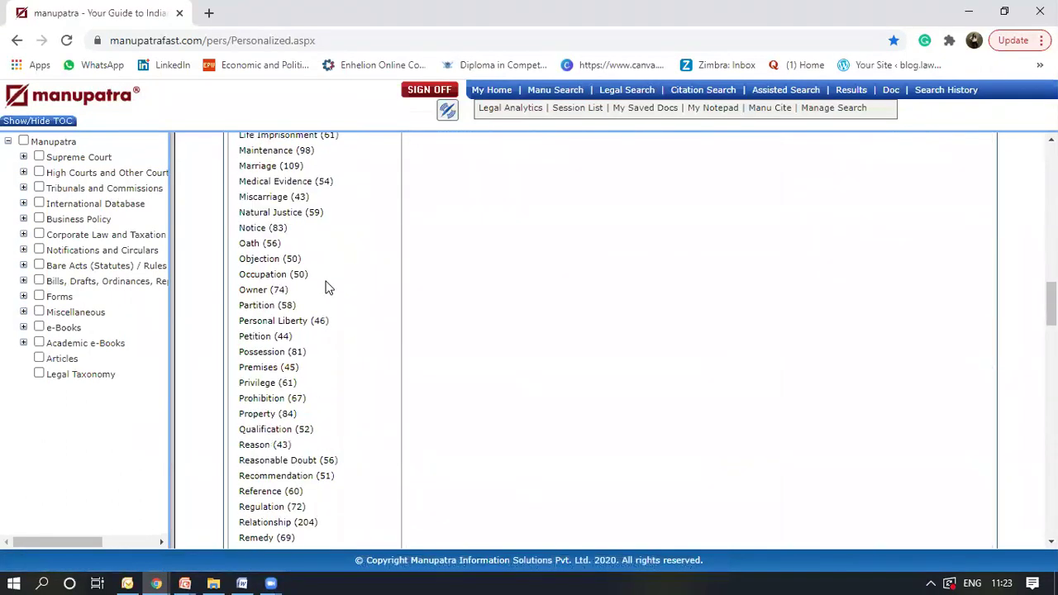
scroll(325, 287, down, 10)
scroll(325, 287, up, 8)
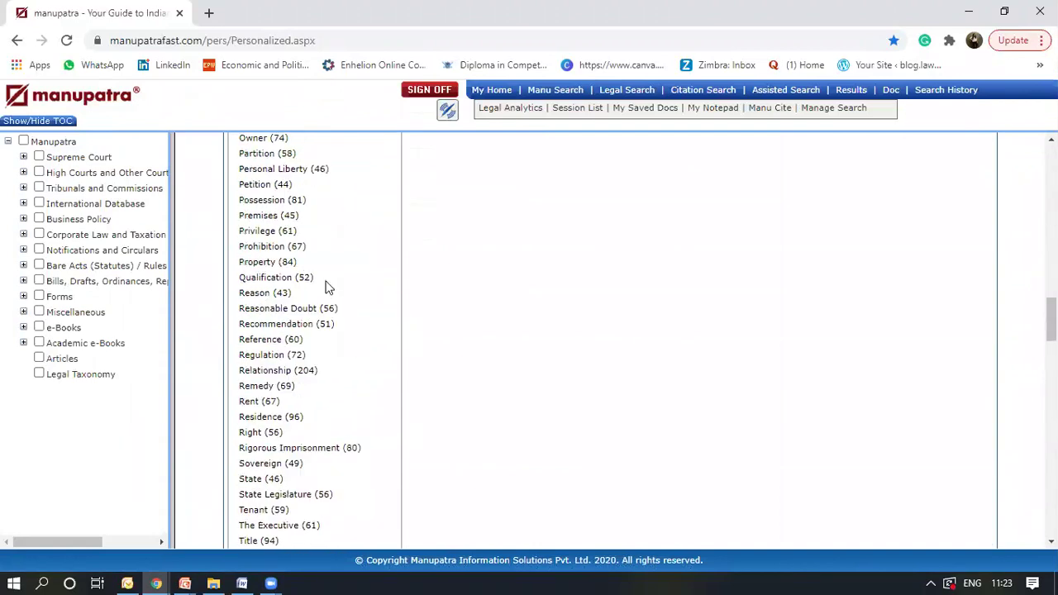
scroll(325, 287, up, 5)
- Look through the judges list, then expand the Period filter and review the period and judge bench options
scroll(325, 287, down, 10)
scroll(323, 277, up, 1)
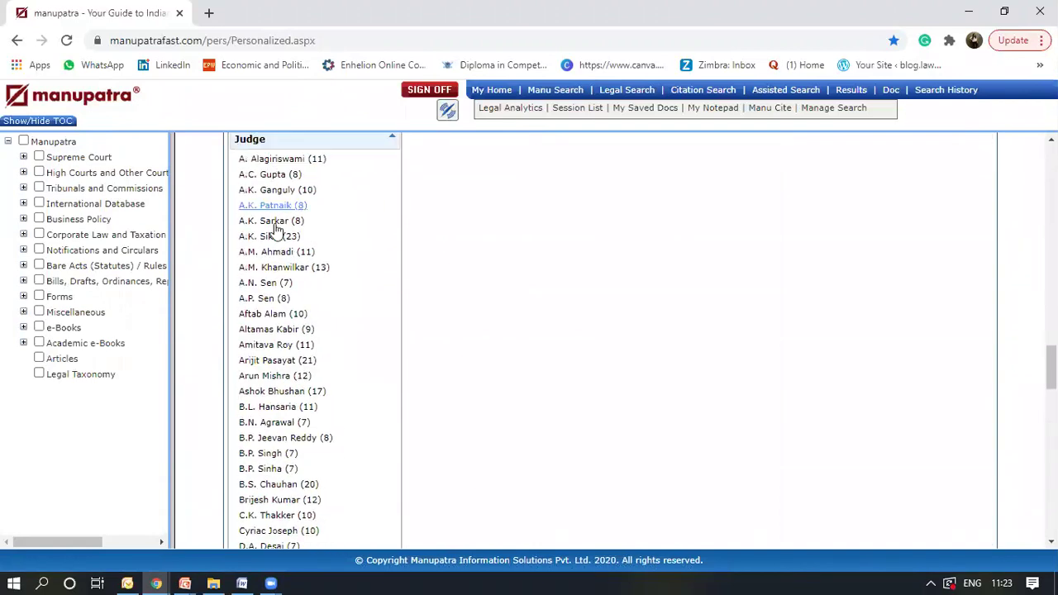
scroll(273, 372, down, 2)
scroll(277, 377, down, 15)
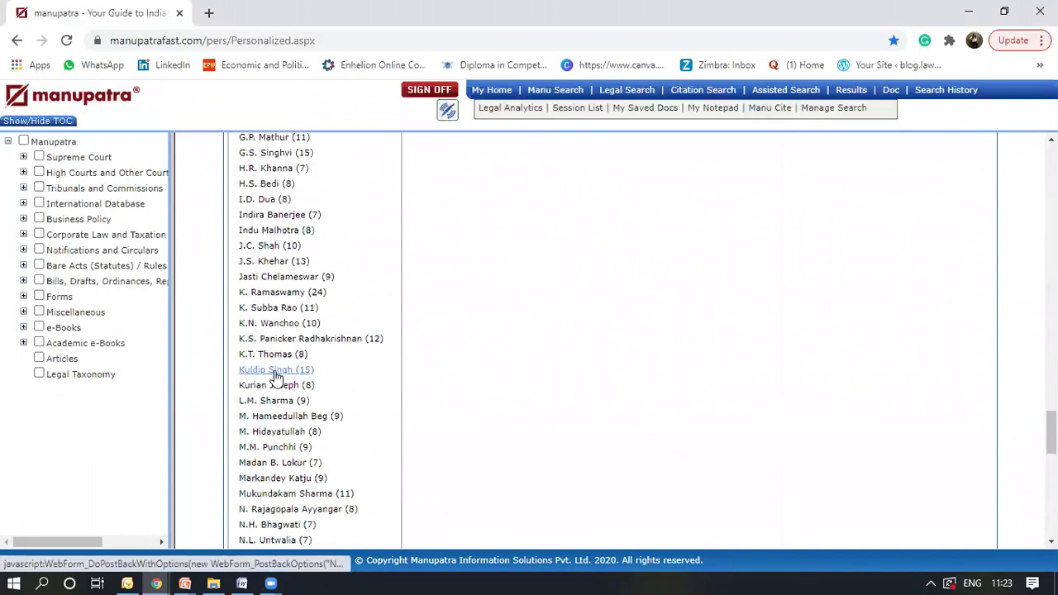
scroll(277, 377, down, 3)
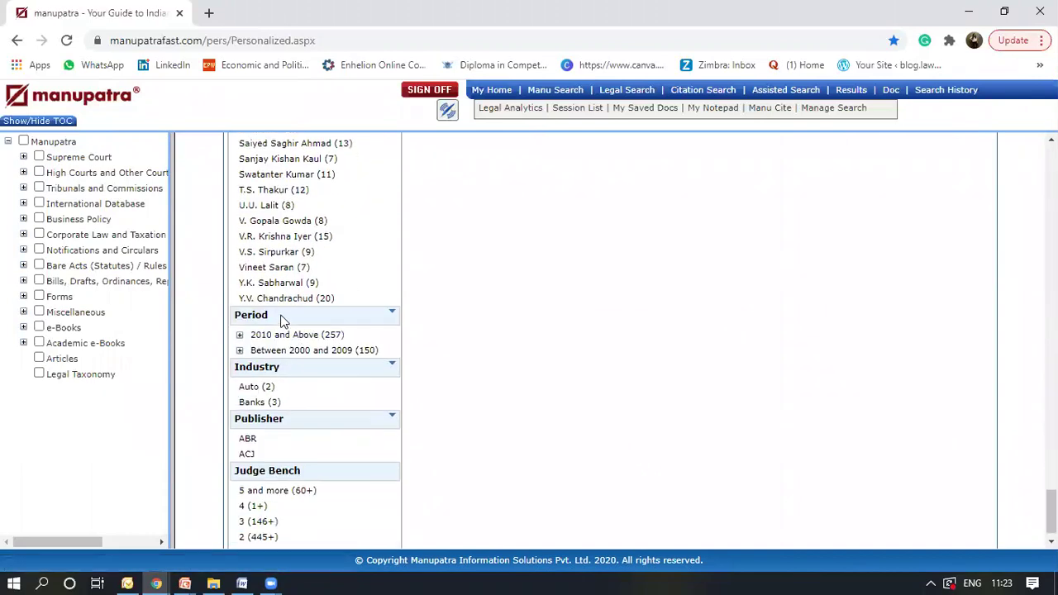
click(390, 315)
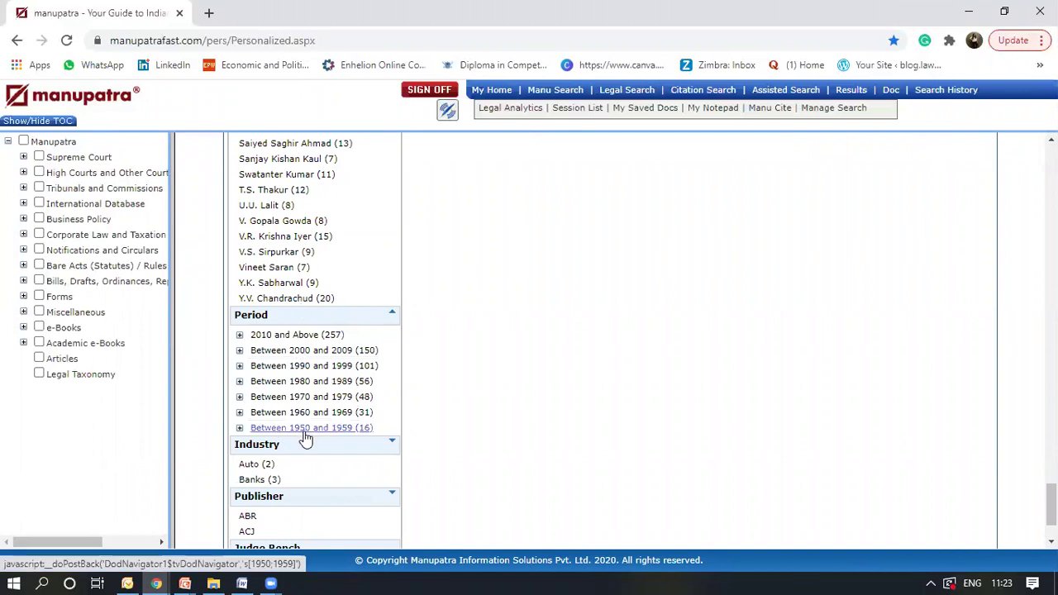
scroll(306, 438, down, 1)
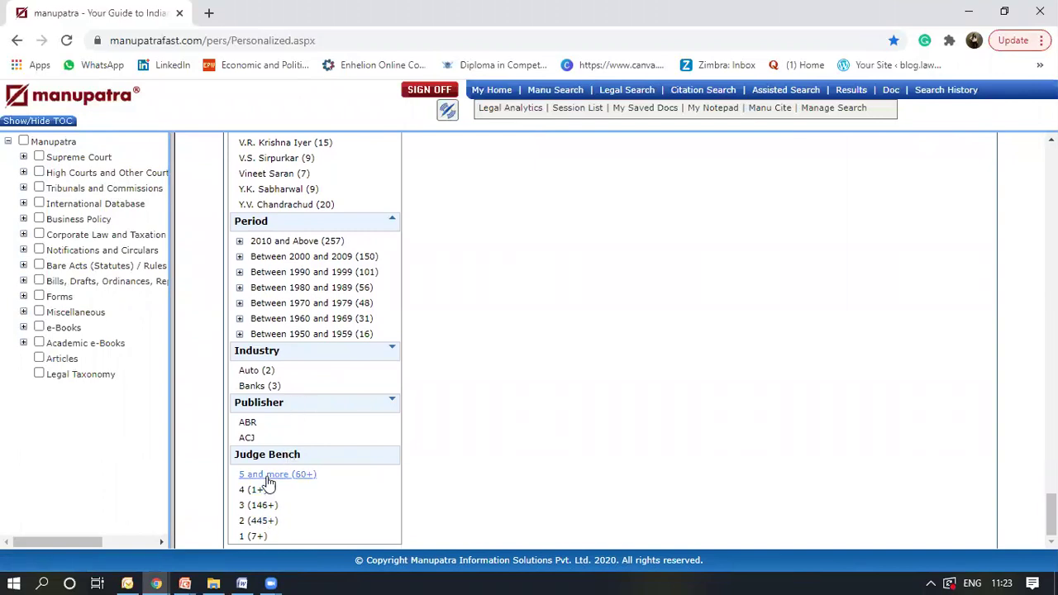
- Switch the search scope to Search in Results for refining the current results
scroll(293, 437, up, 13)
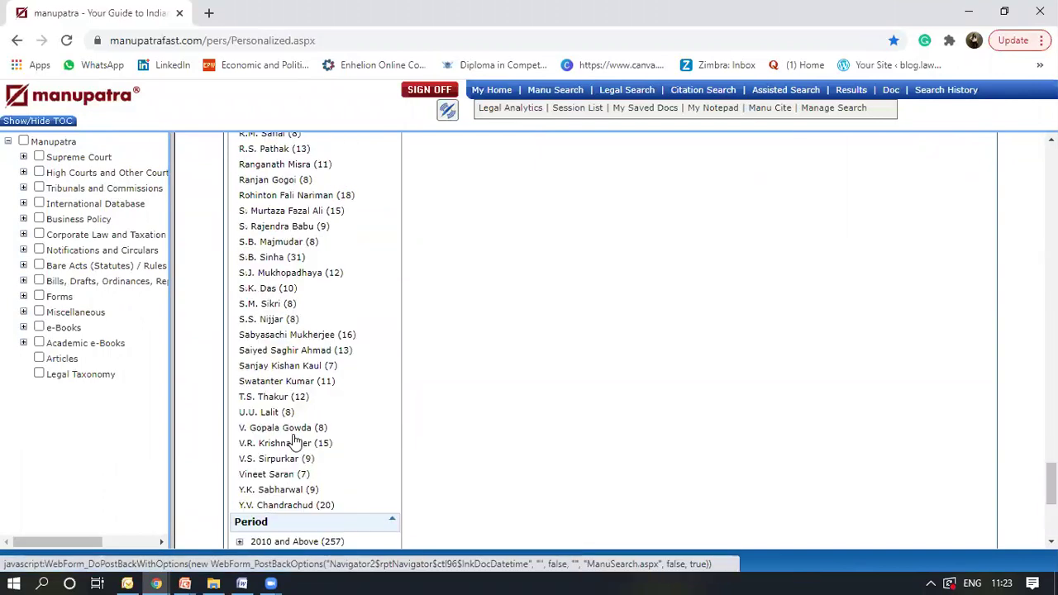
scroll(293, 438, up, 20)
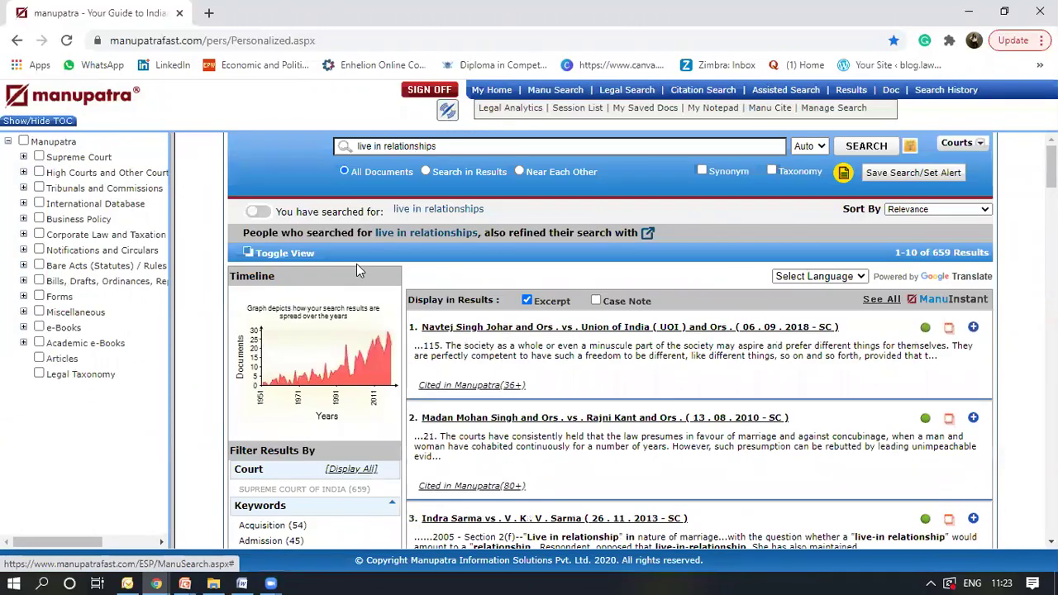
click(425, 172)
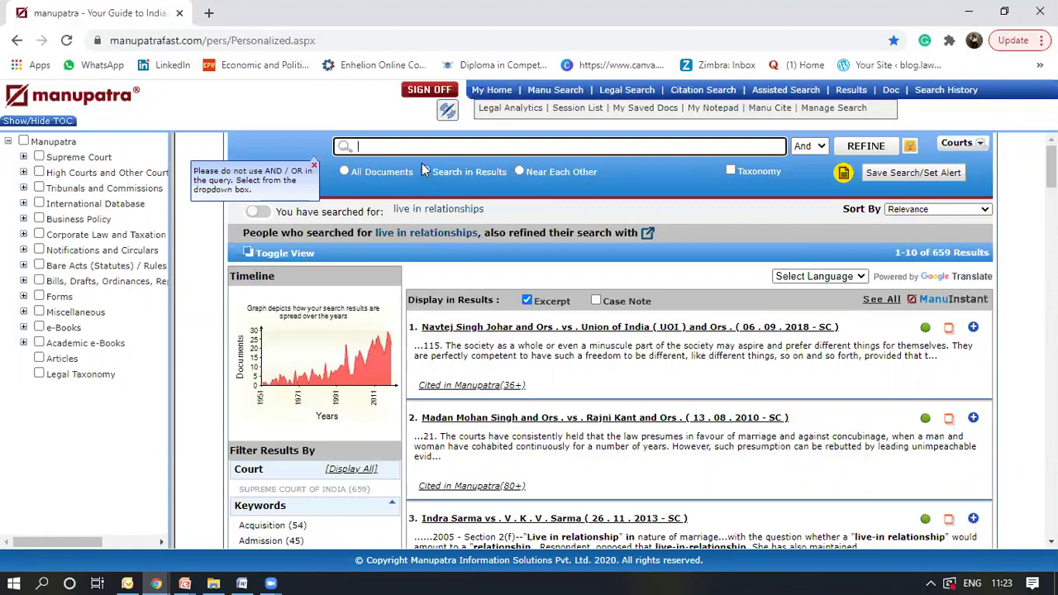
- Refine the current results for documents containing either "child" or "children", combining the terms with the Or operator
click(421, 147)
text(hild)
click(812, 148)
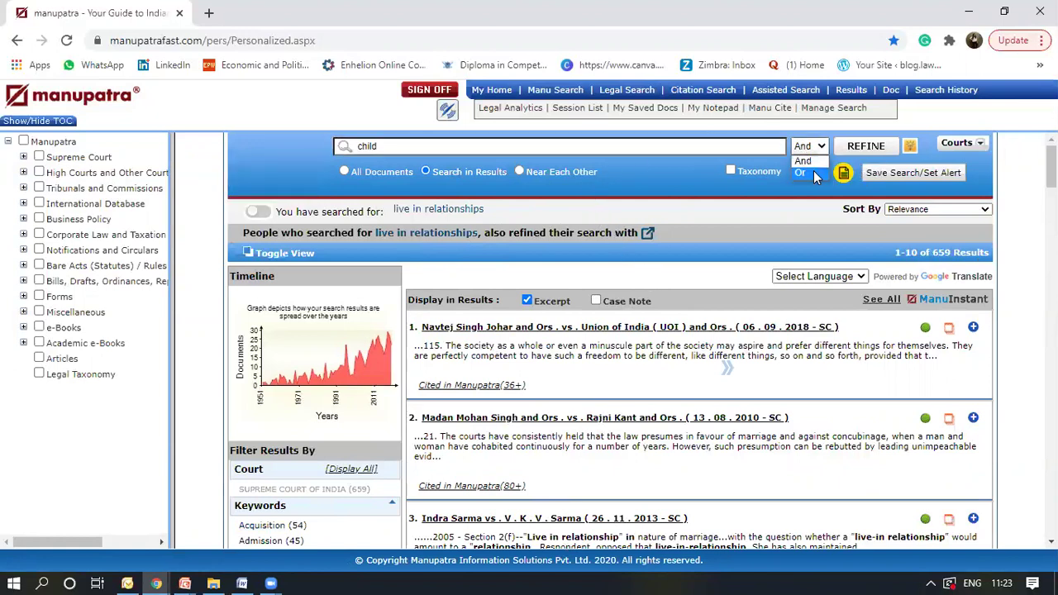
click(813, 172)
click(438, 146)
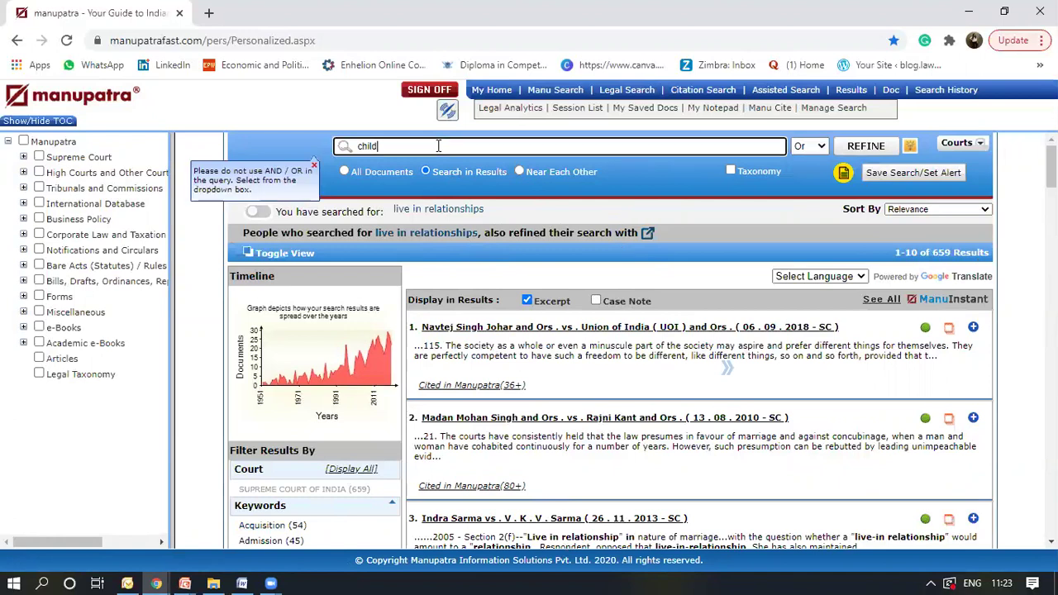
text(children)
click(865, 147)
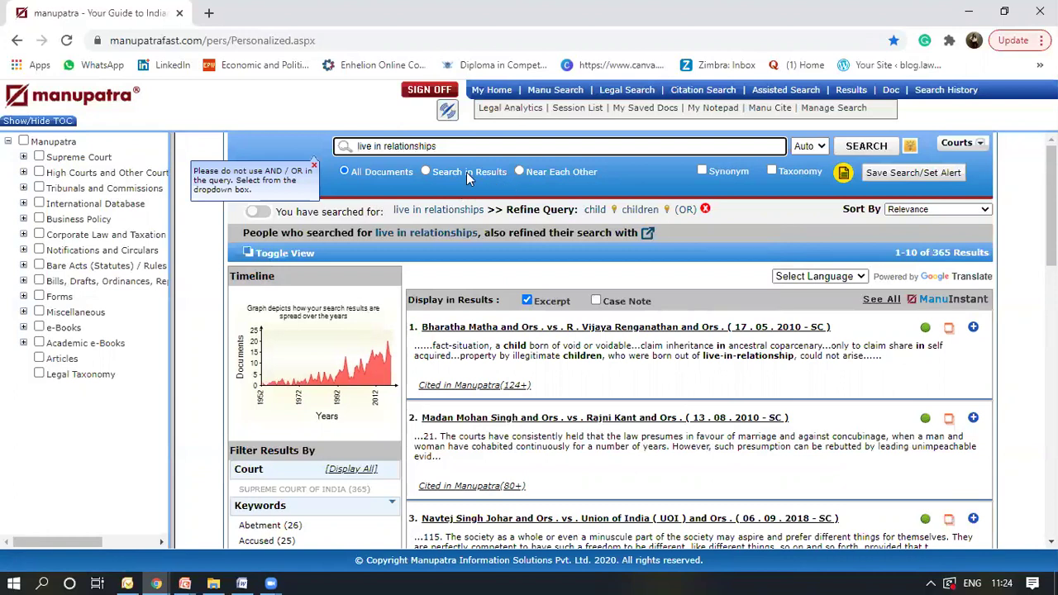
- Run a Near Each Other search for "live in relationships children wedlock"
click(548, 172)
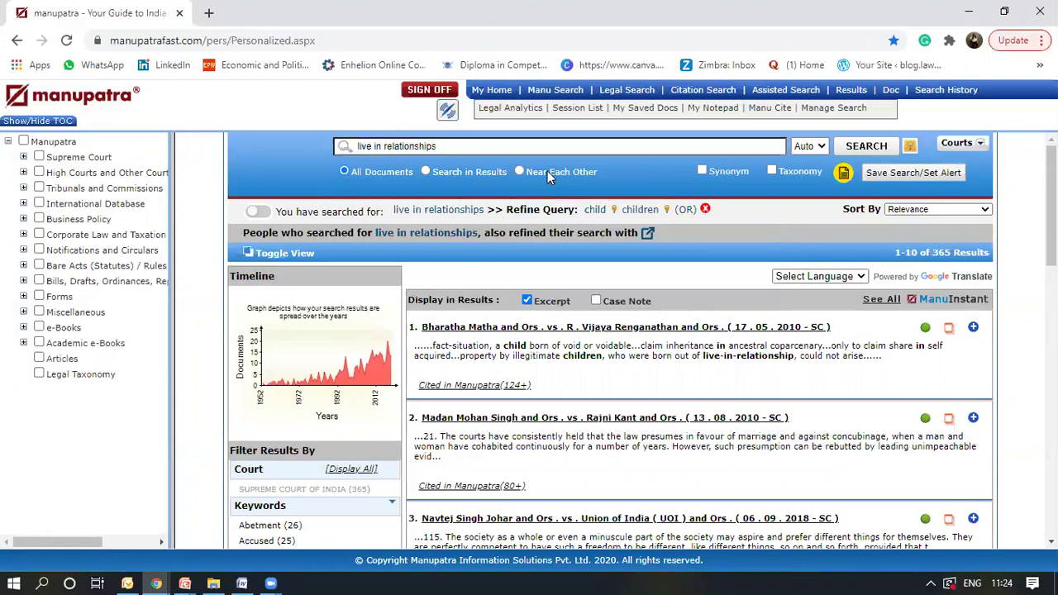
click(465, 146)
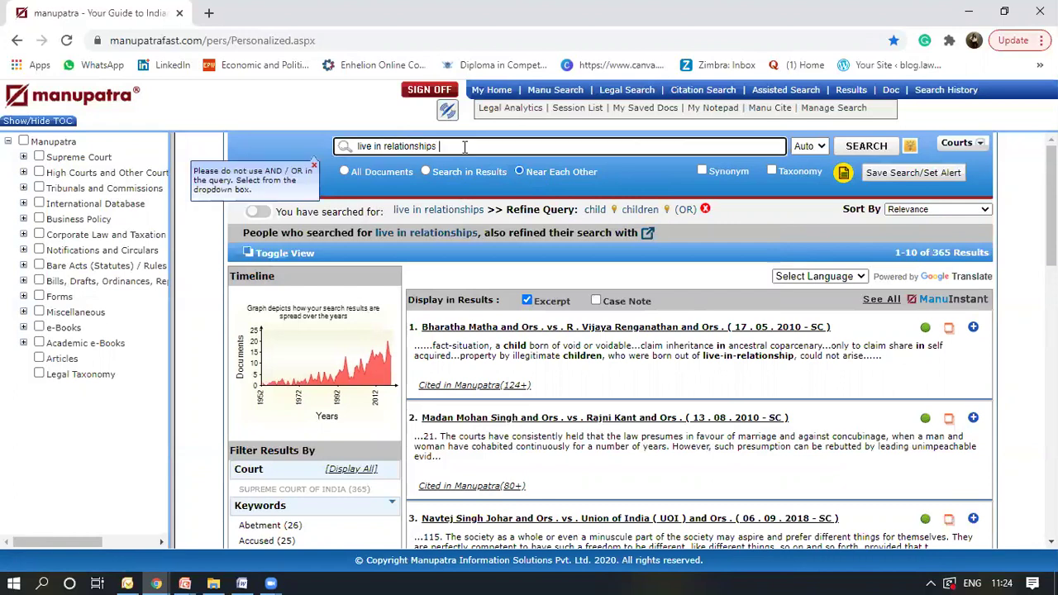
text(c)
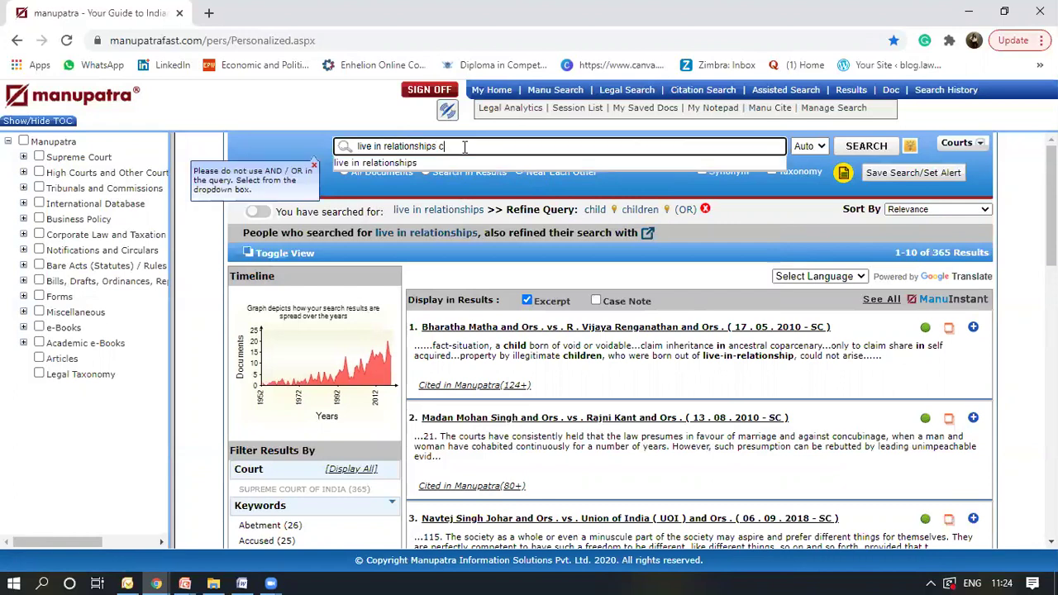
text(hildren wedlock)
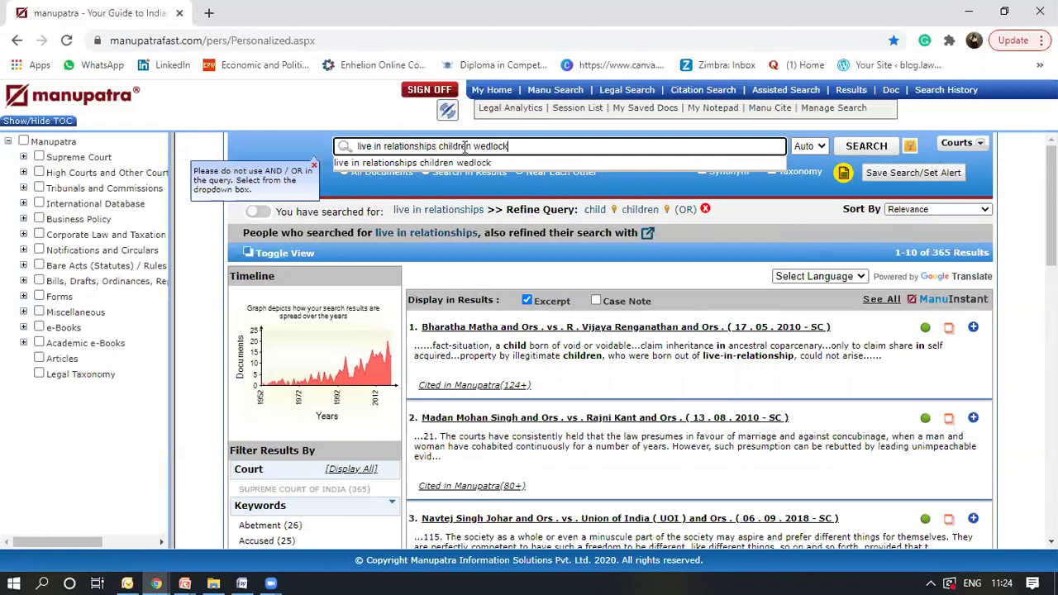
click(471, 200)
click(533, 174)
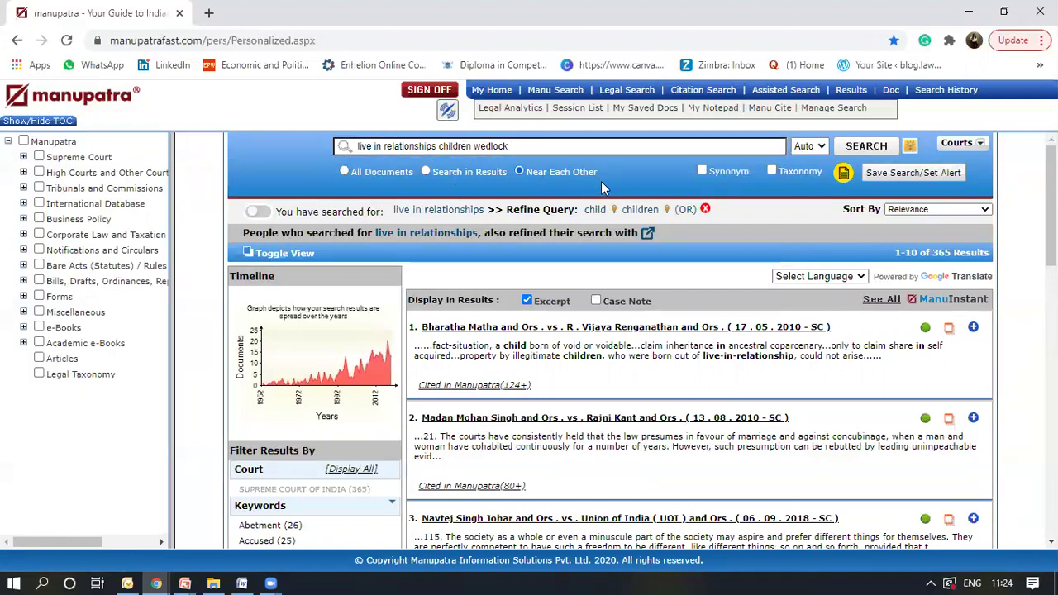
click(866, 146)
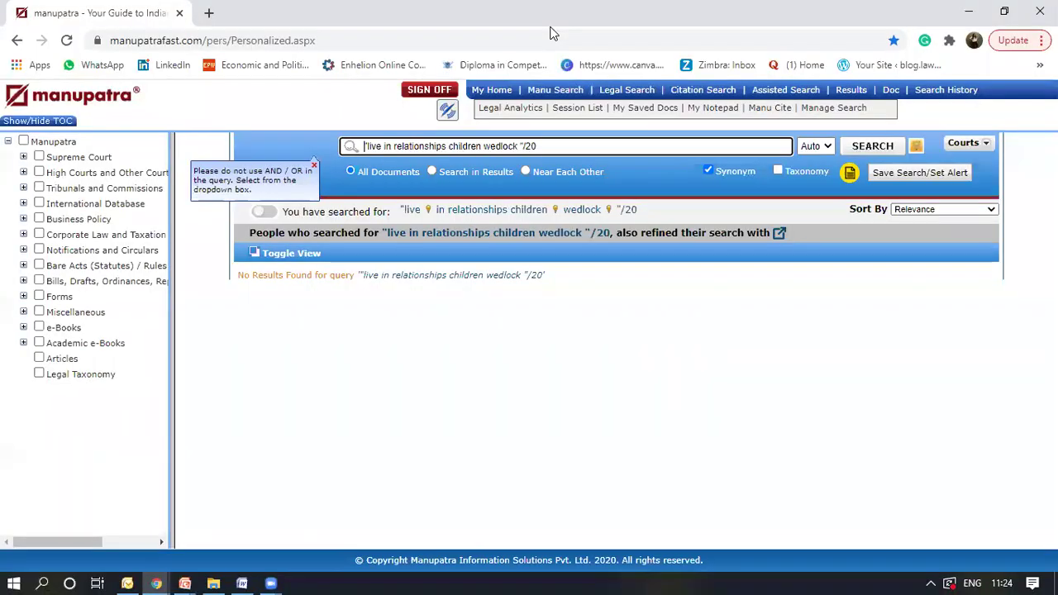
- Open the Save Search/Set Alert prompt, try to save without a name, and view the sorting options
click(908, 177)
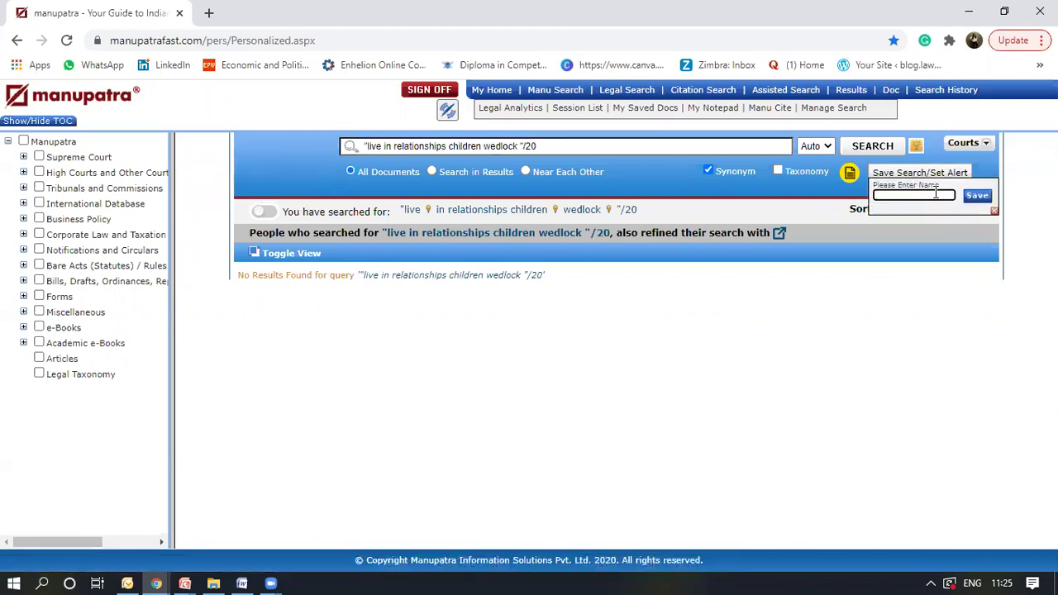
click(969, 200)
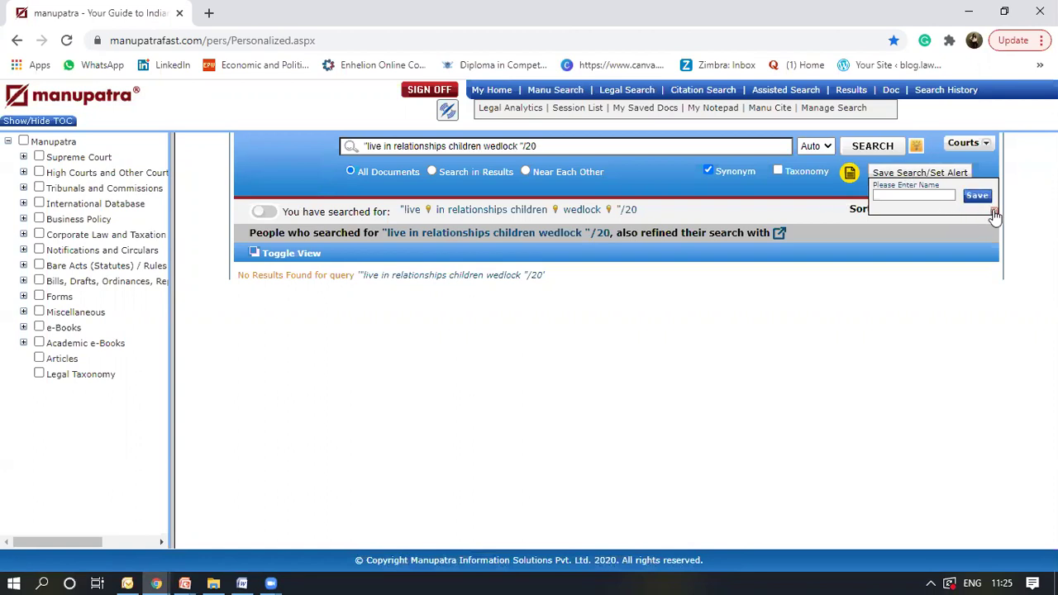
click(993, 209)
click(784, 216)
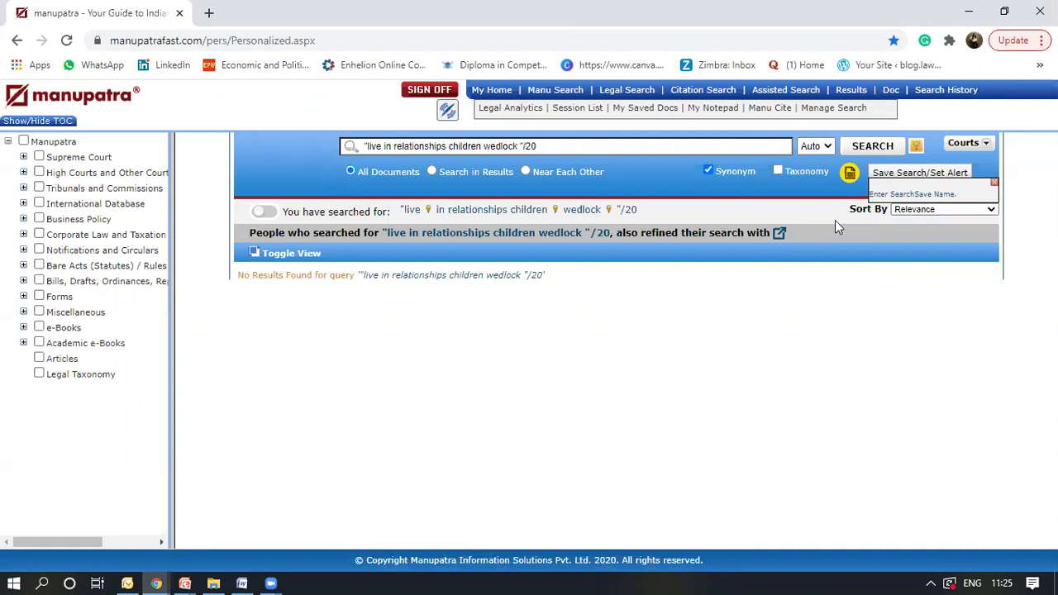
click(990, 209)
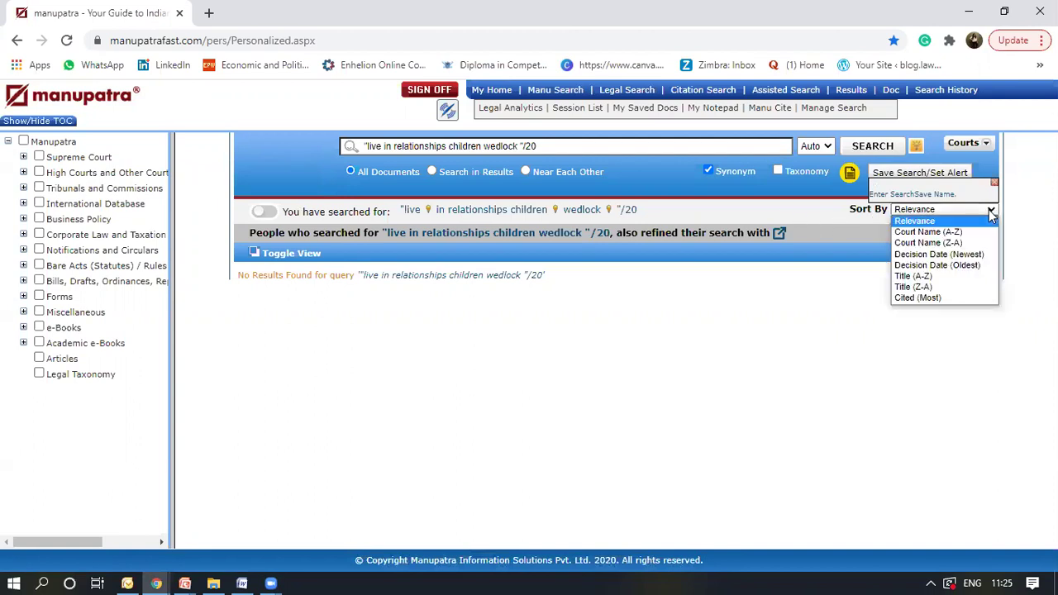
- Shorten the query back to "live in relationships" and run the search across all documents
click(18, 46)
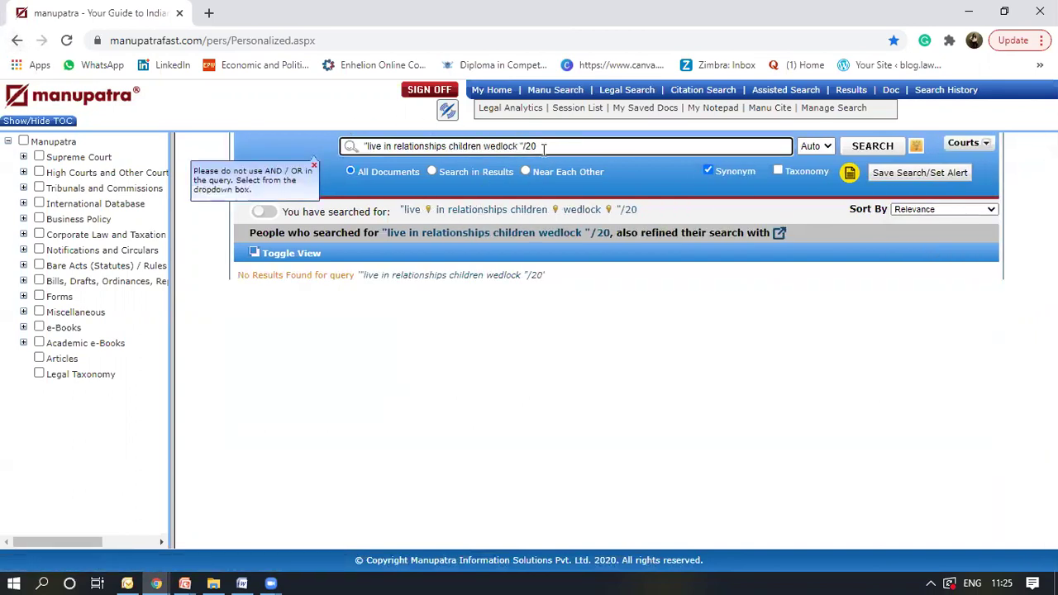
key(BackSpace)
key(BackSpace)
key(BackSpace)
key(BackSpace)
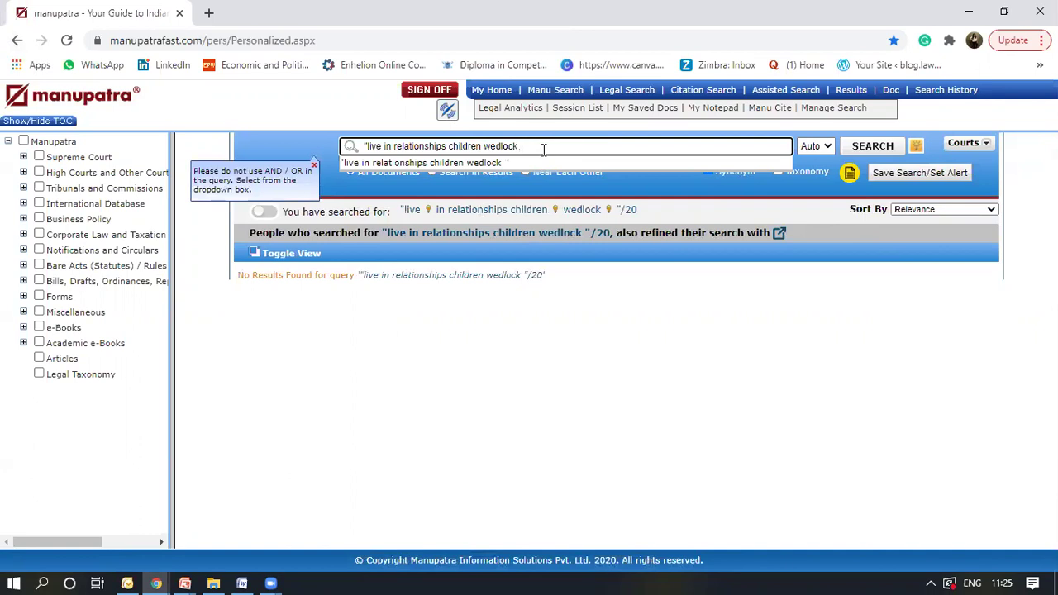
key(BackSpace)
key(BackSpace)
key(BackSpace)
key(BackSpace)
key(BackSpace)
key(BackSpace)
key(BackSpace)
key(BackSpace)
key(BackSpace)
key(BackSpace)
key(BackSpace)
key(BackSpace)
key(BackSpace)
key(BackSpace)
key(BackSpace)
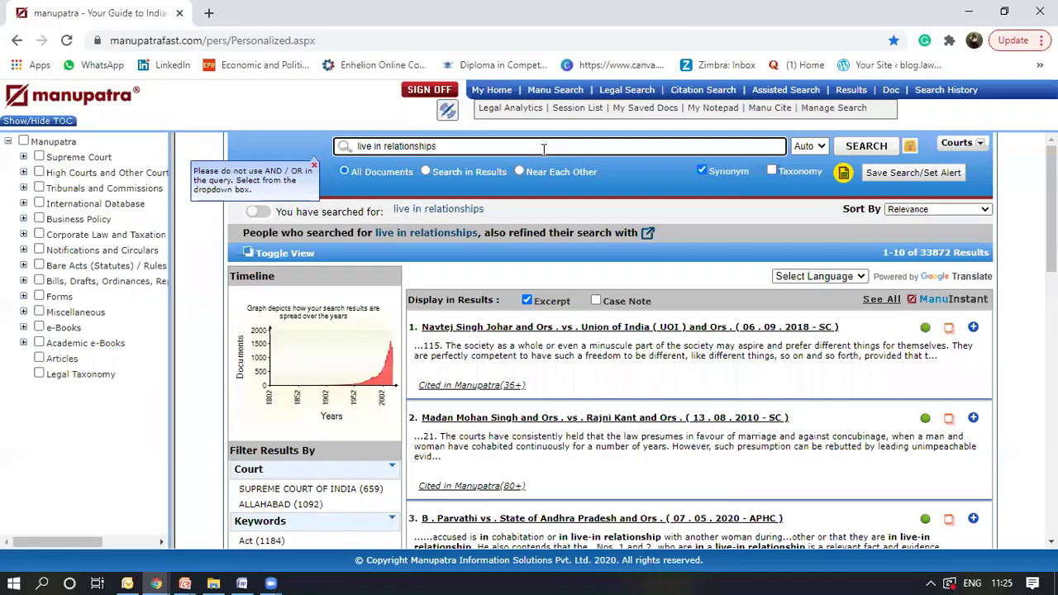
- Open the sorting options for the live in relationships results
click(984, 212)
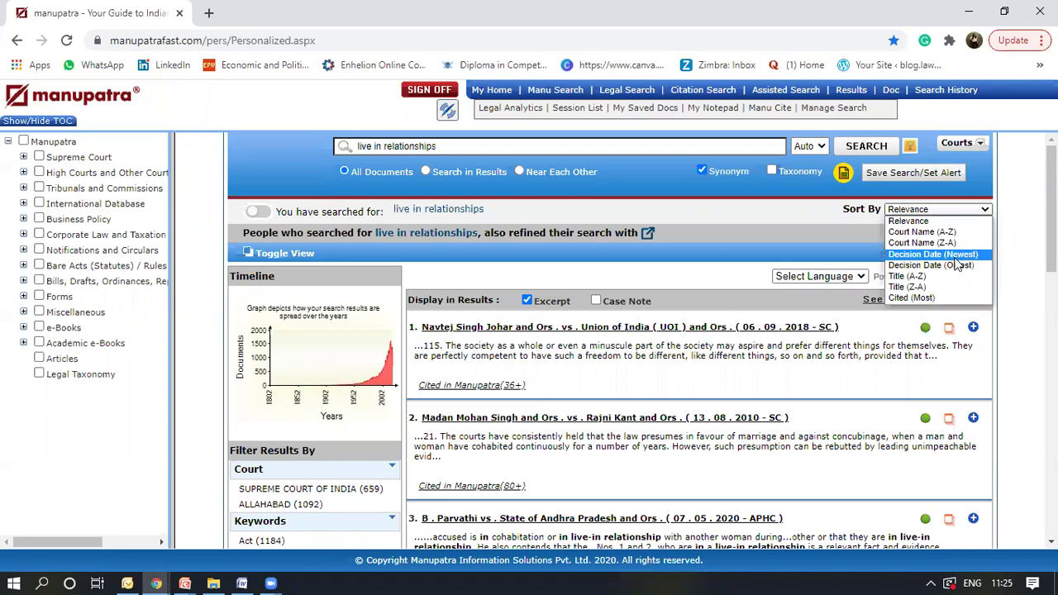